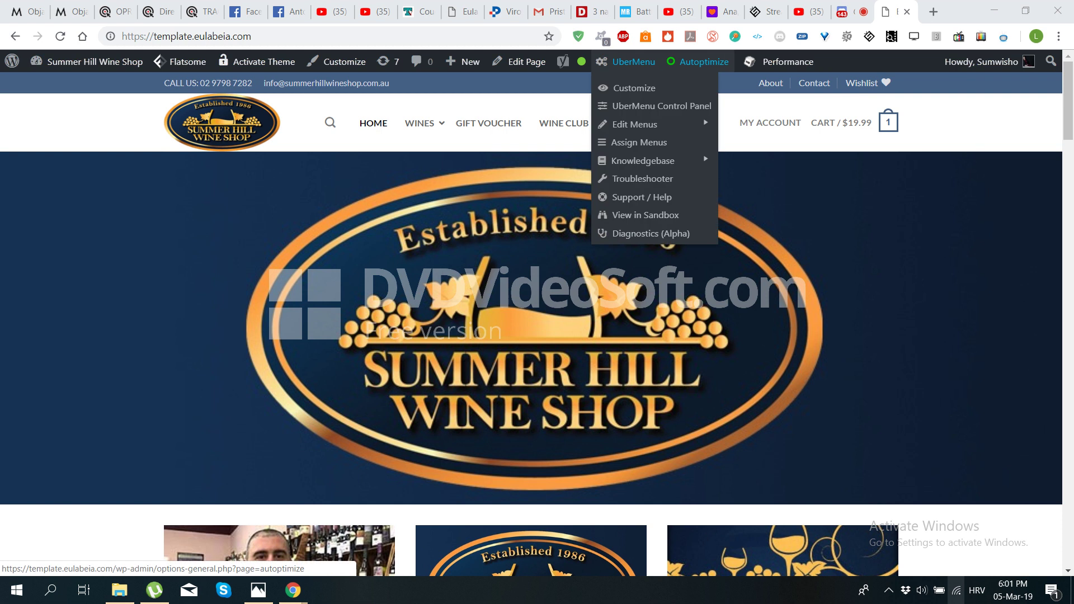
# - Delete the Autoptimize cache from the admin bar's Autoptimize menu
pyautogui.moveTo(699, 62)
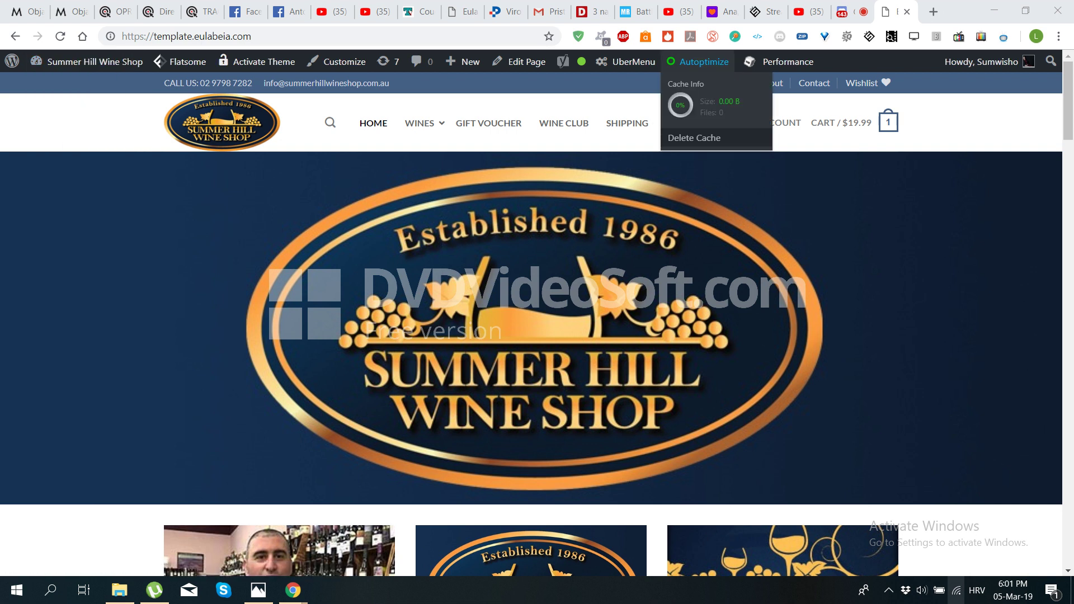
pyautogui.click(693, 138)
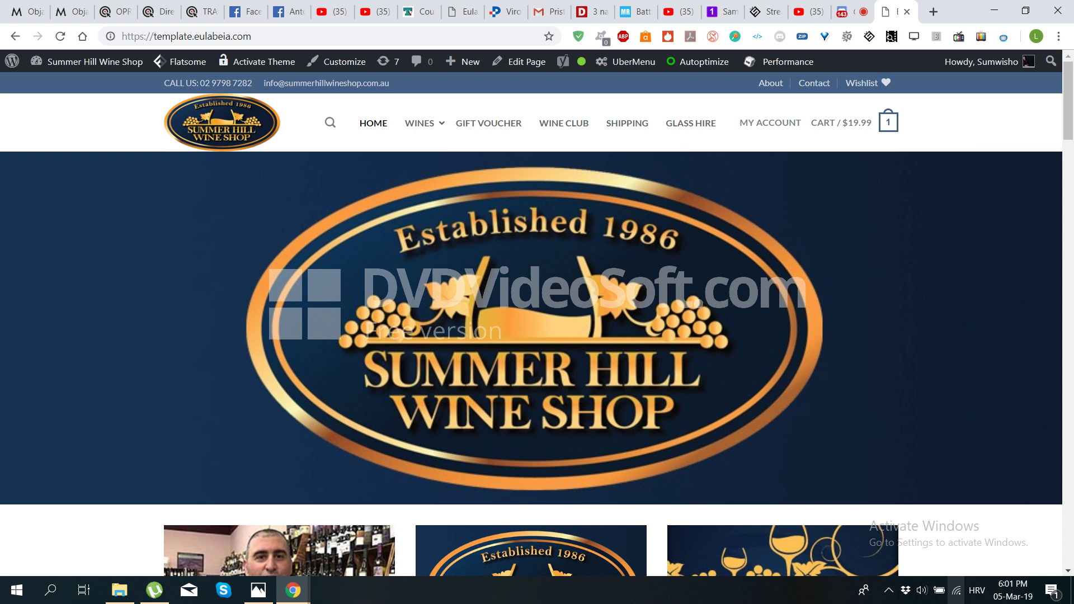
pyautogui.moveTo(89, 62)
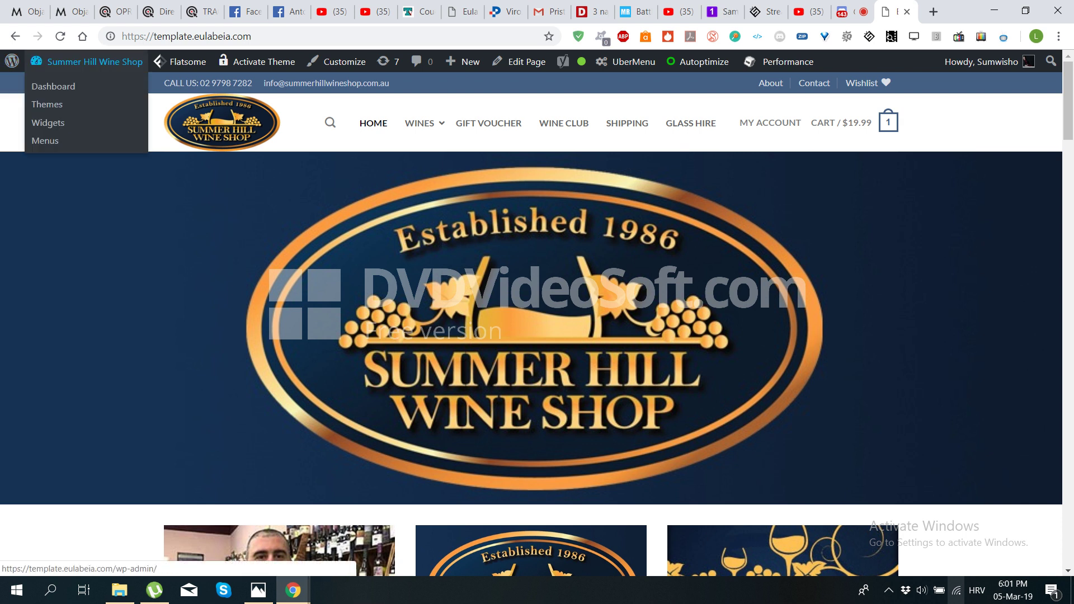
# - Go to the Summer Hill Wine Shop dashboard and open the live site in a new tab
pyautogui.click(90, 61)
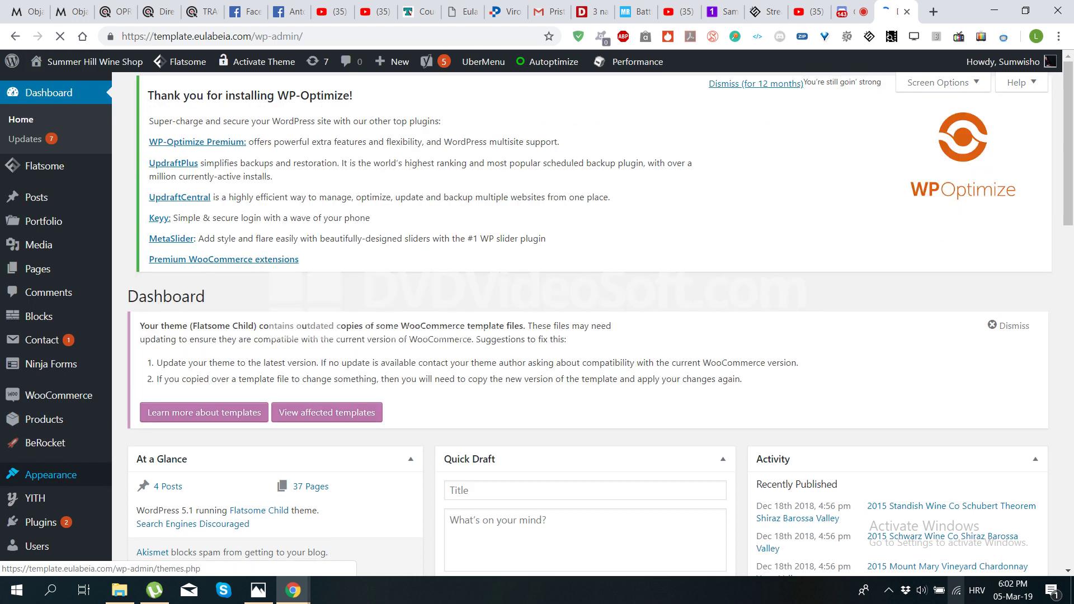
pyautogui.moveTo(45, 419)
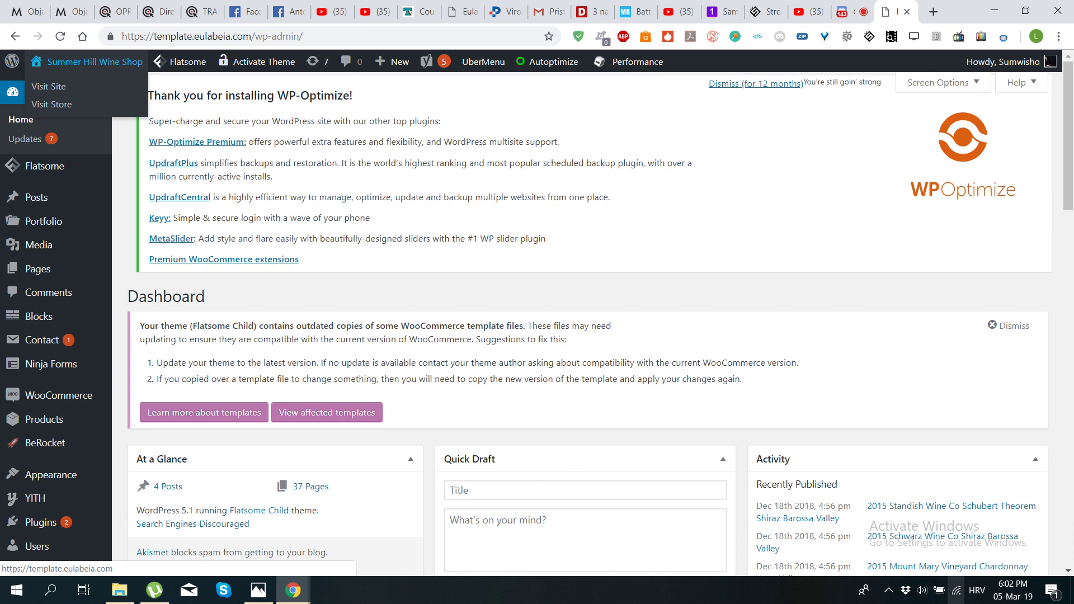
pyautogui.rightClick(127, 61)
pyautogui.click(184, 71)
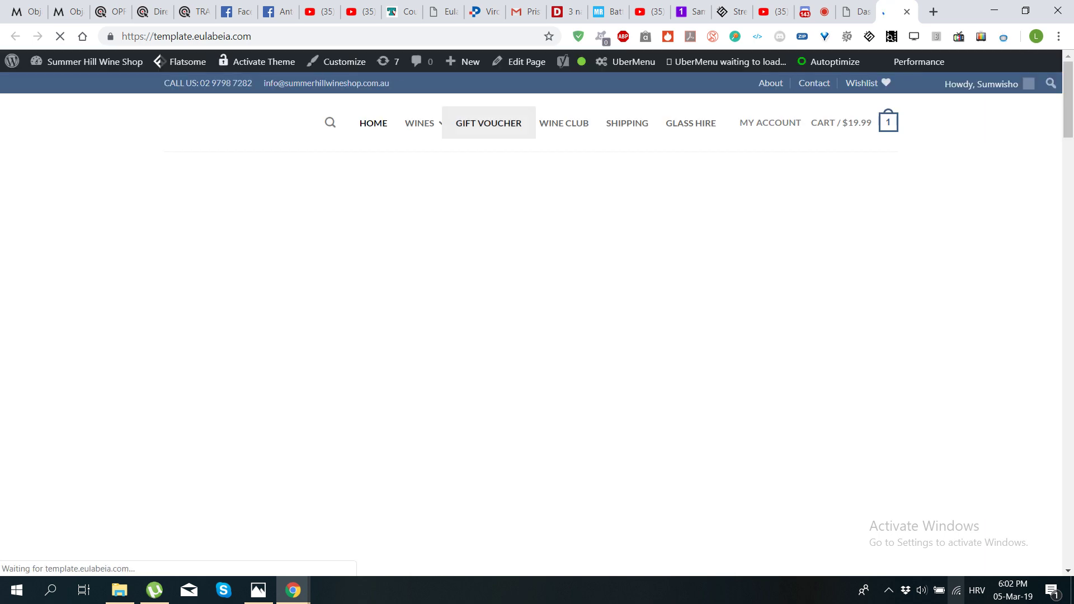
# - Browse the WINES mega menu categories on the live shop, then return to the Dashboard tab
pyautogui.moveTo(420, 123)
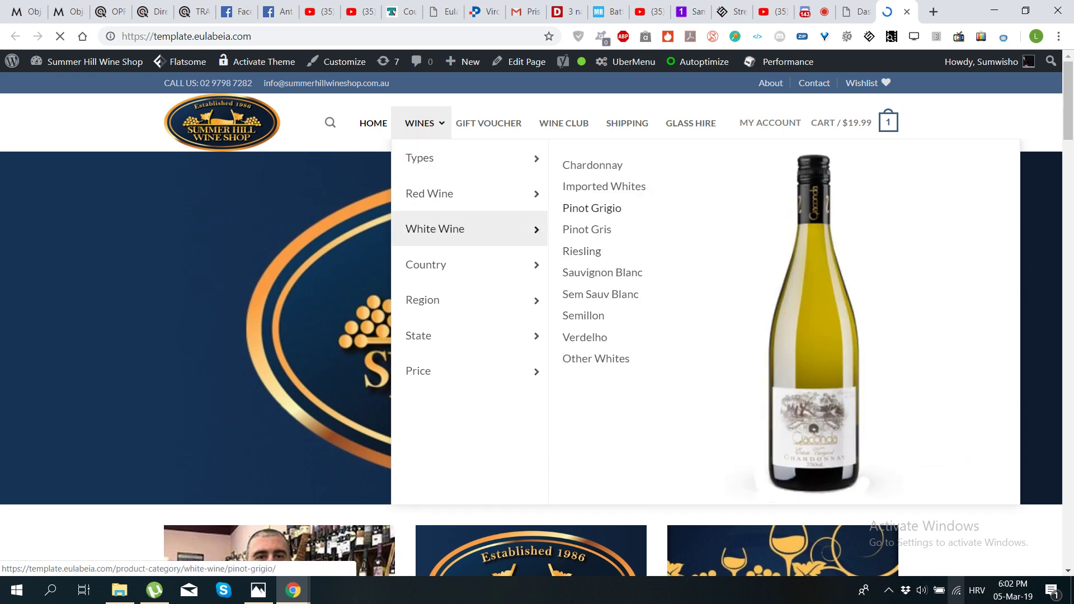
pyautogui.moveTo(429, 194)
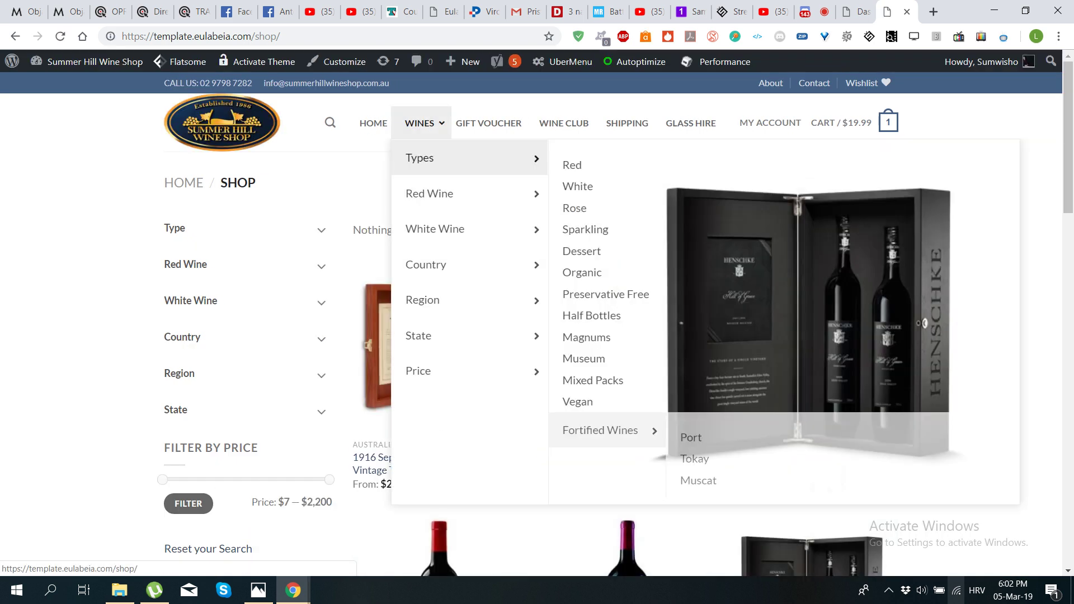
pyautogui.moveTo(442, 335)
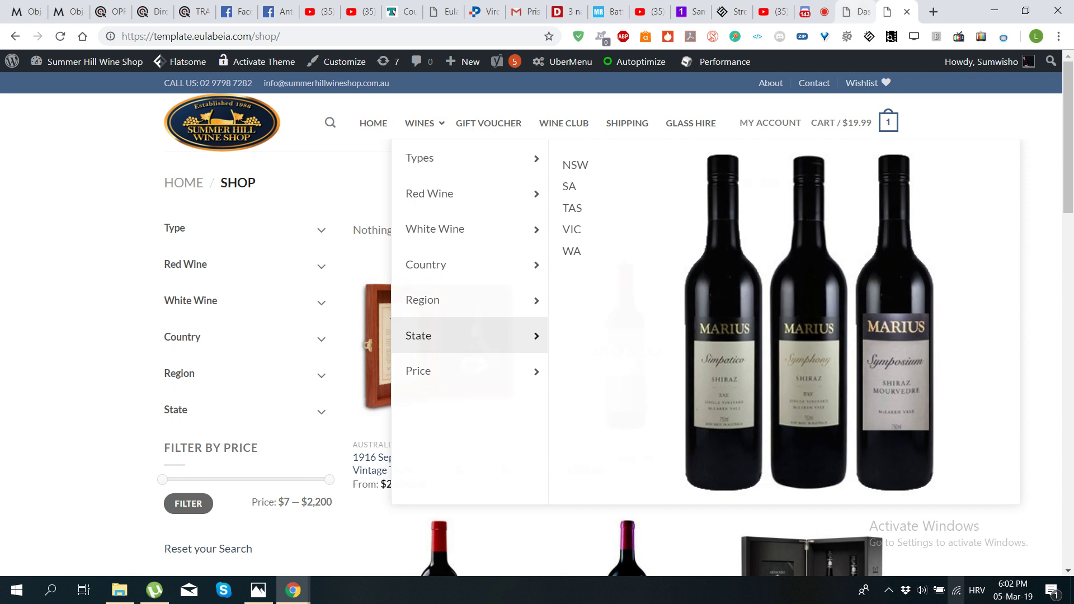
pyautogui.click(856, 11)
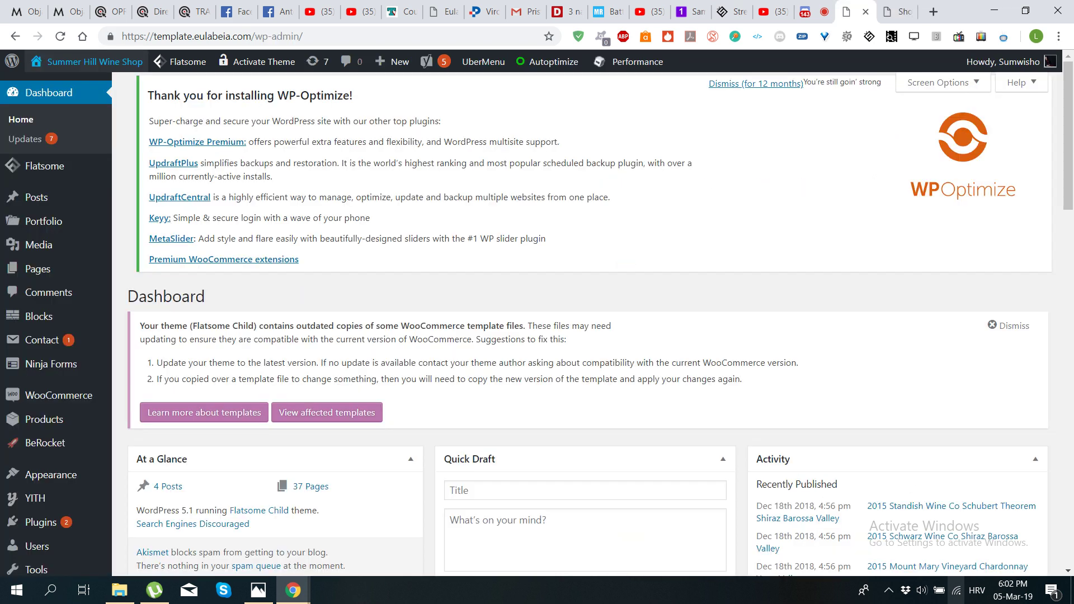
# - Go to Appearance > Menus to load the Main Menu editor
pyautogui.moveTo(56, 522)
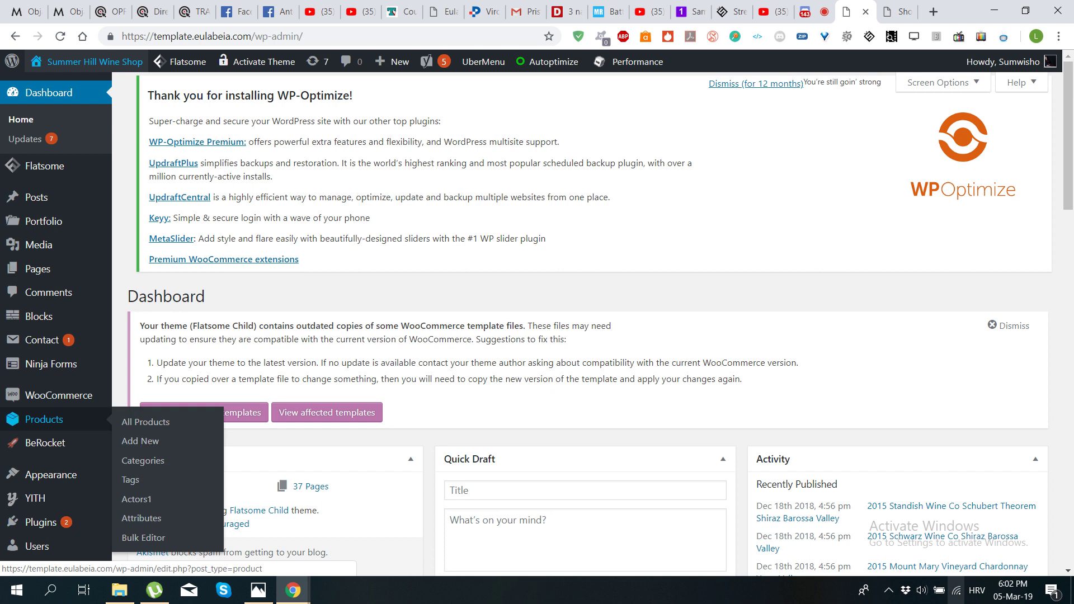
pyautogui.moveTo(51, 474)
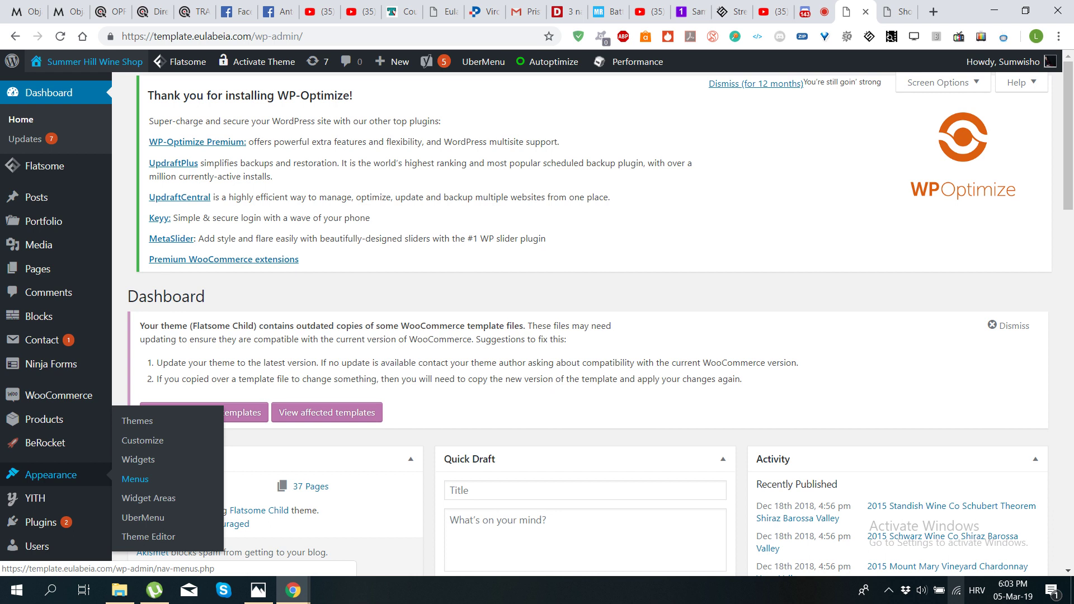
pyautogui.click(134, 479)
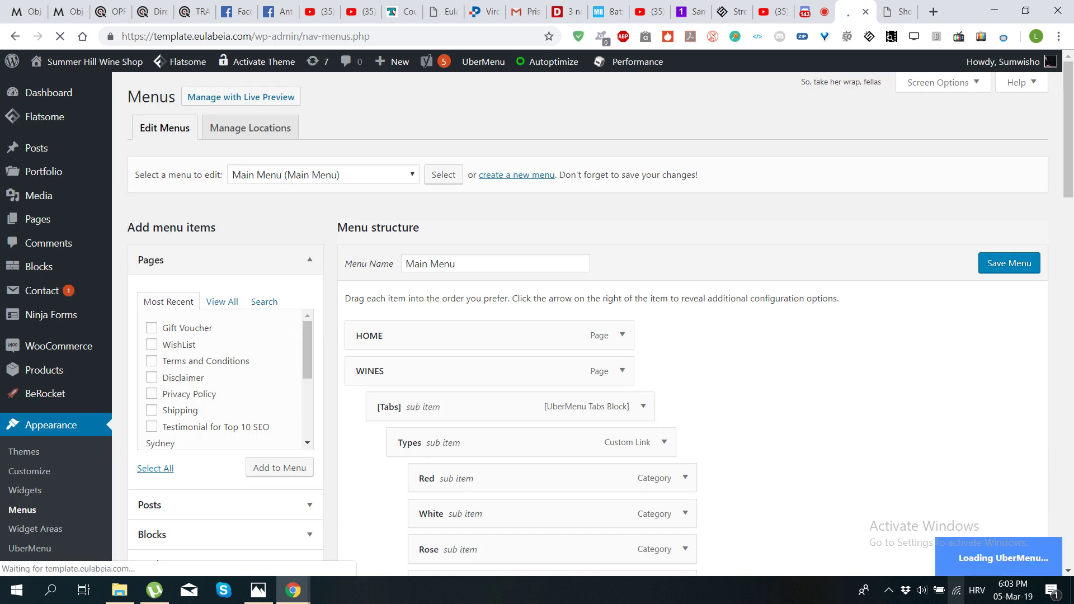
# - Open the UberMenu settings panel for the Red category menu item
pyautogui.scroll(-3, 588, 336)
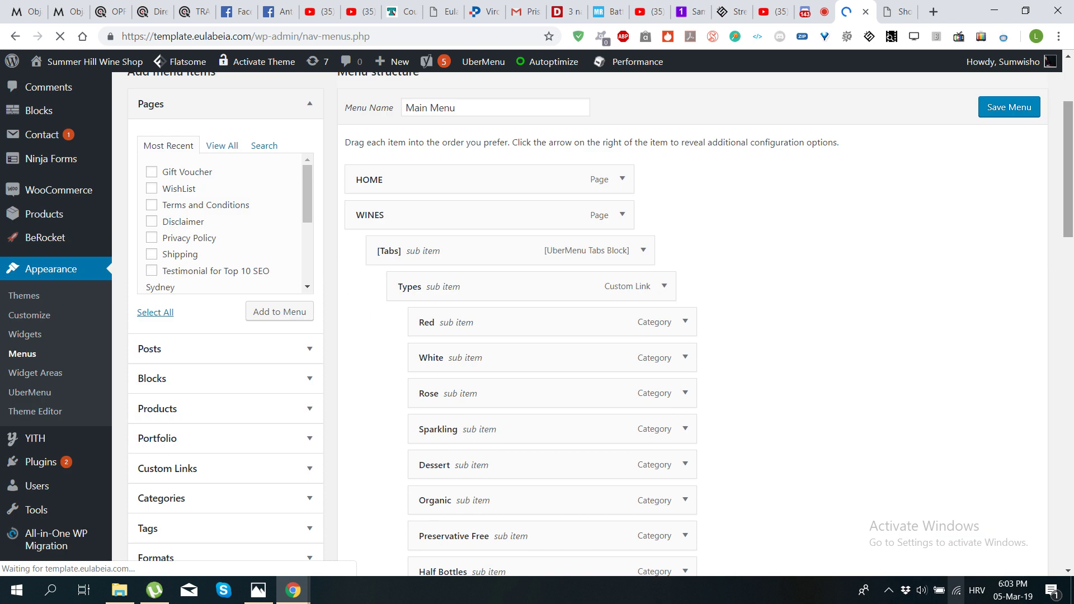
pyautogui.scroll(-2, 587, 336)
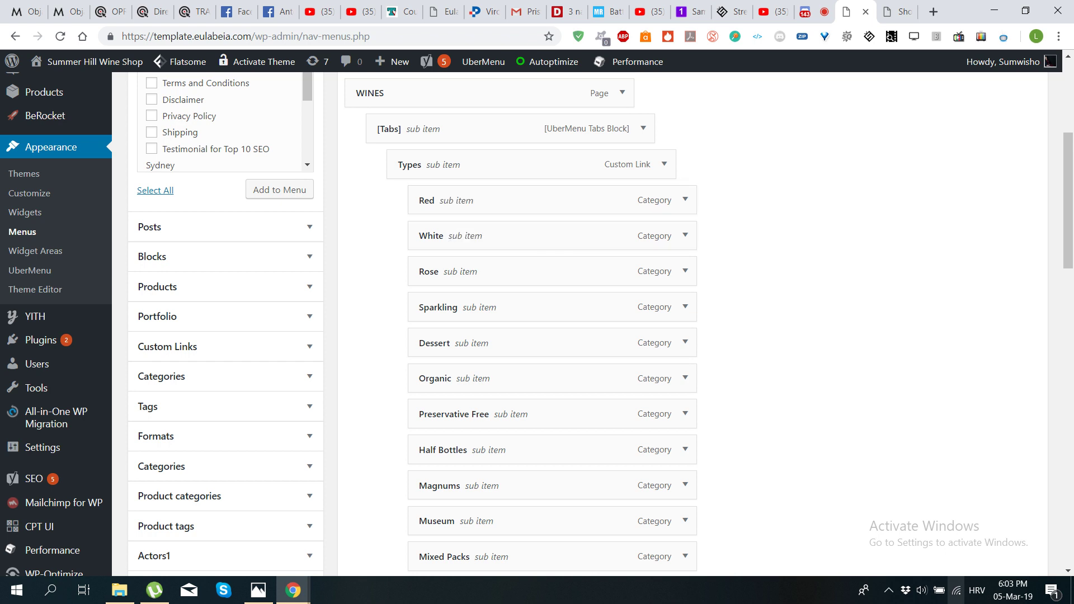
pyautogui.scroll(-6, 537, 324)
pyautogui.scroll(-4, 537, 325)
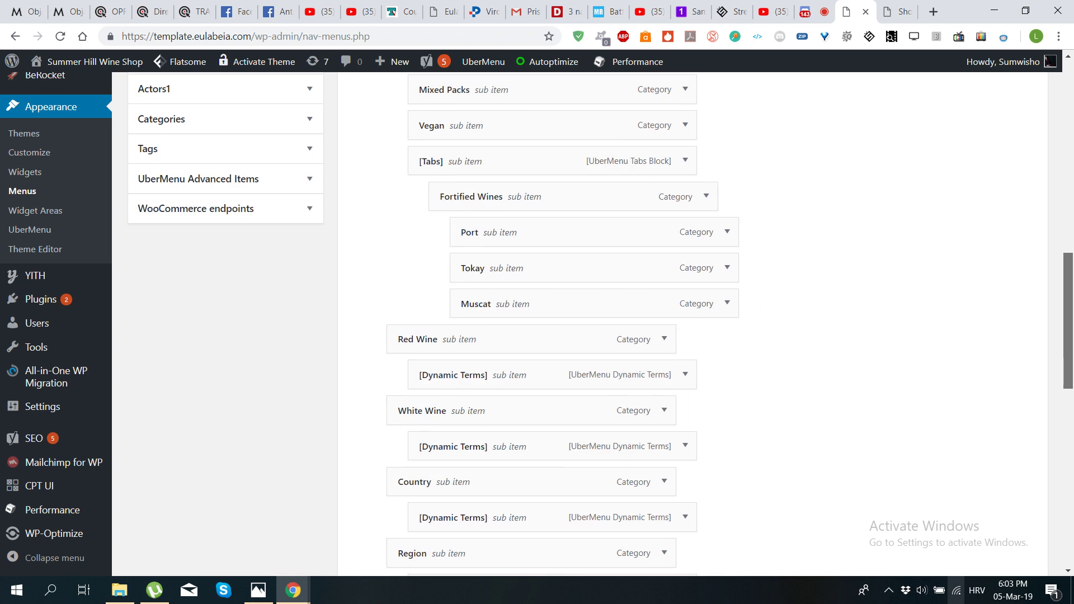
pyautogui.scroll(-2, 537, 325)
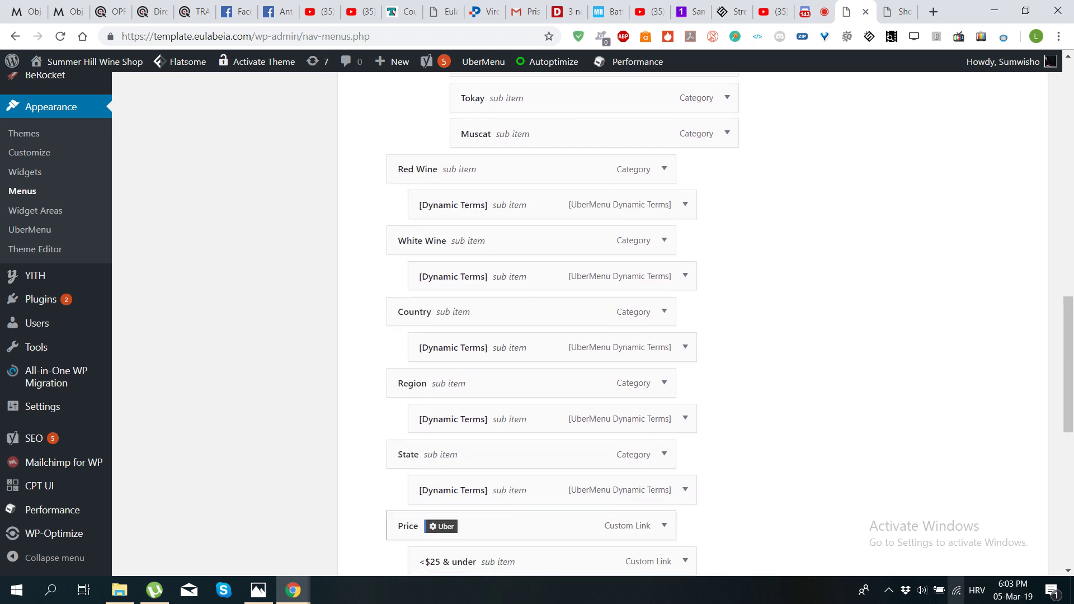
pyautogui.scroll(15, 537, 325)
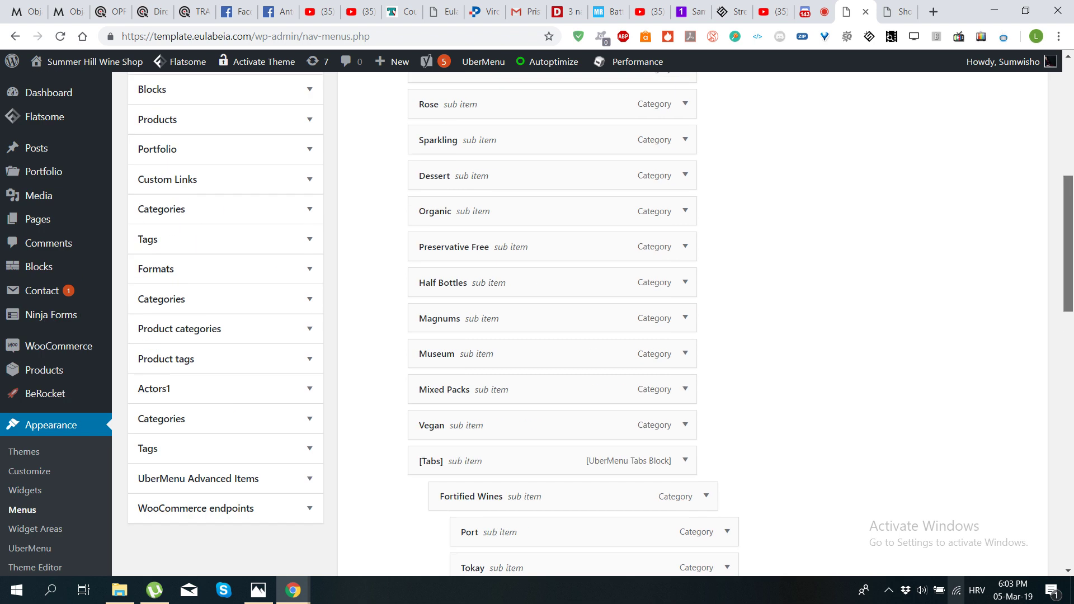
pyautogui.scroll(1, 447, 313)
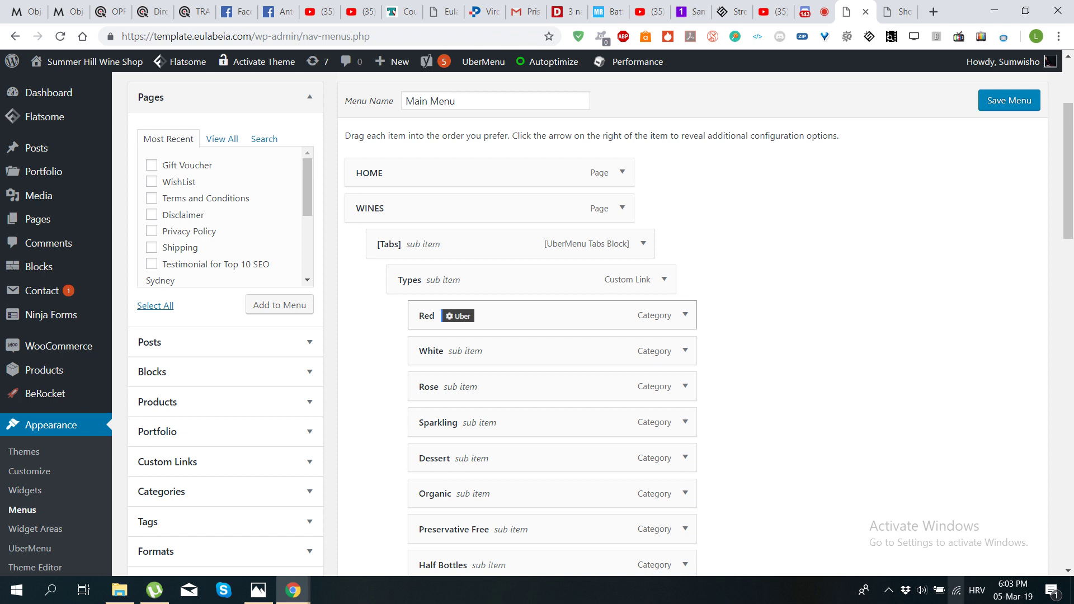
pyautogui.click(458, 316)
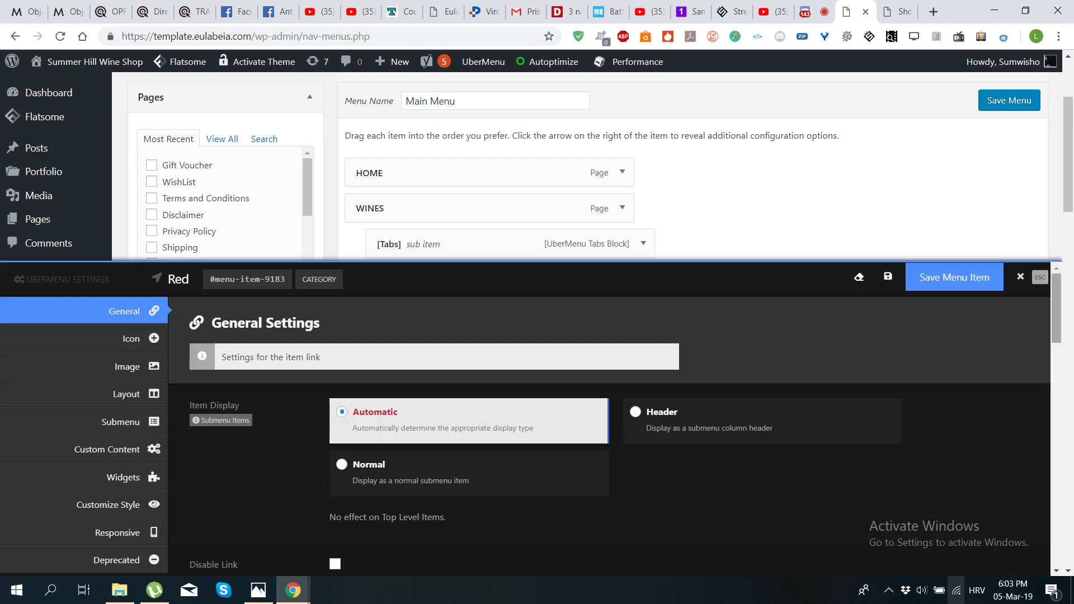
pyautogui.scroll(-15, 531, 425)
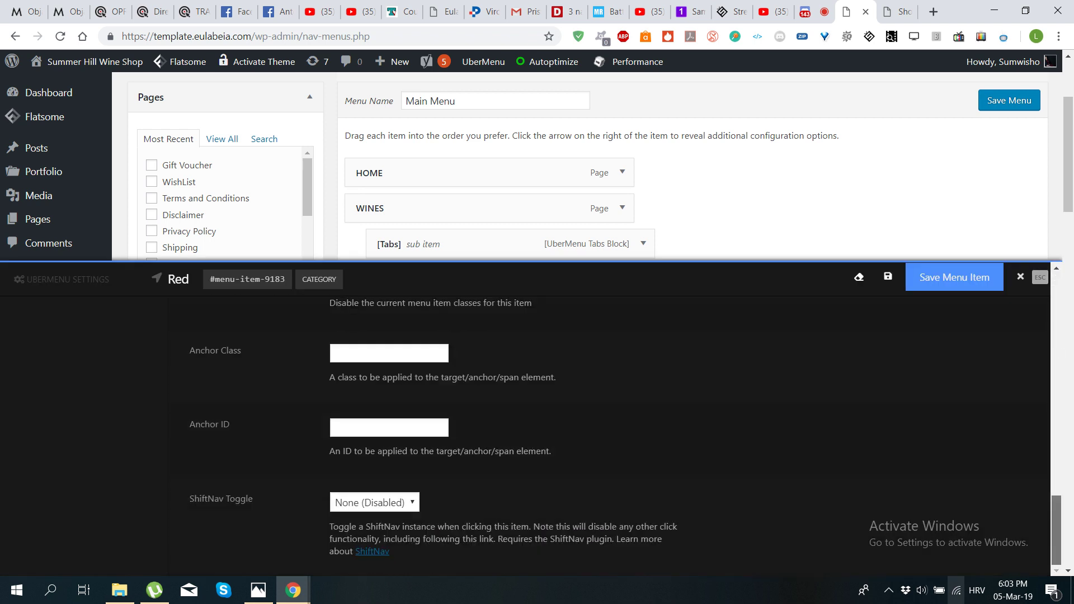
pyautogui.scroll(8, 615, 437)
pyautogui.scroll(3, 531, 420)
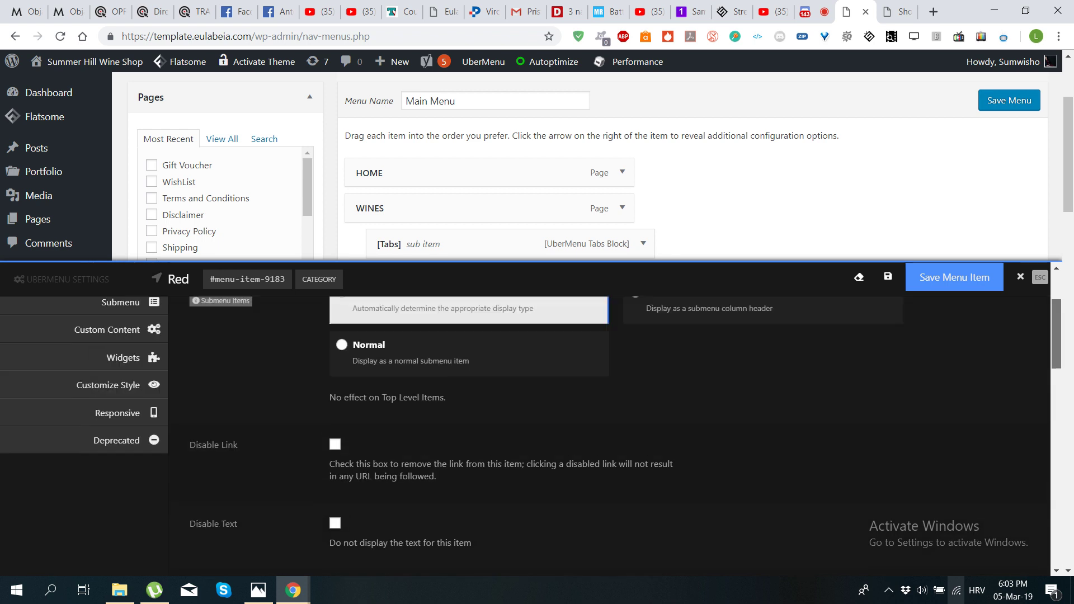
pyautogui.scroll(-5, 531, 420)
pyautogui.scroll(5, 532, 420)
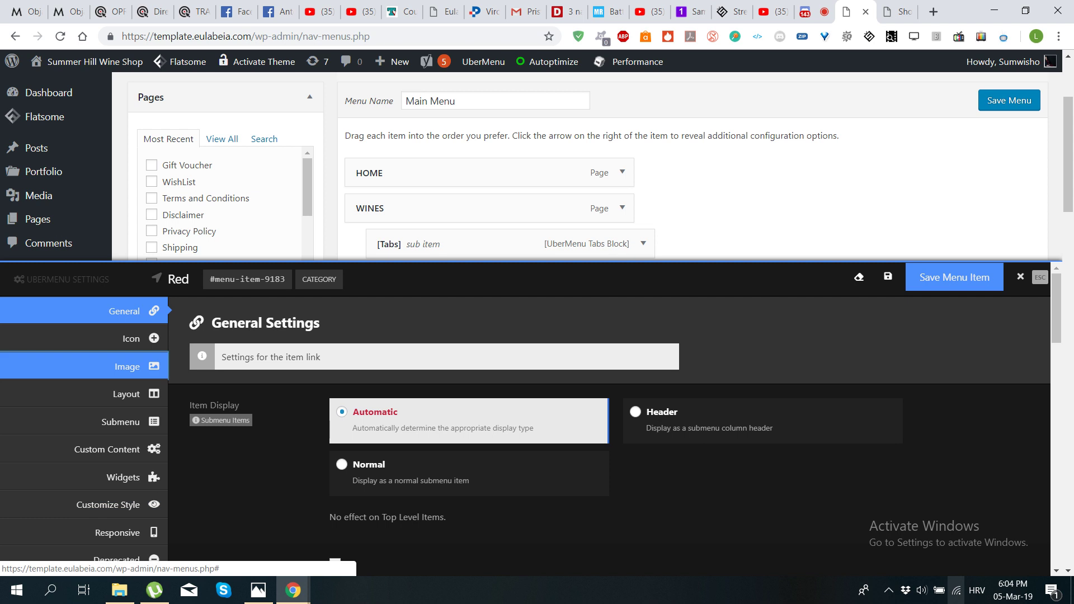
pyautogui.click(129, 366)
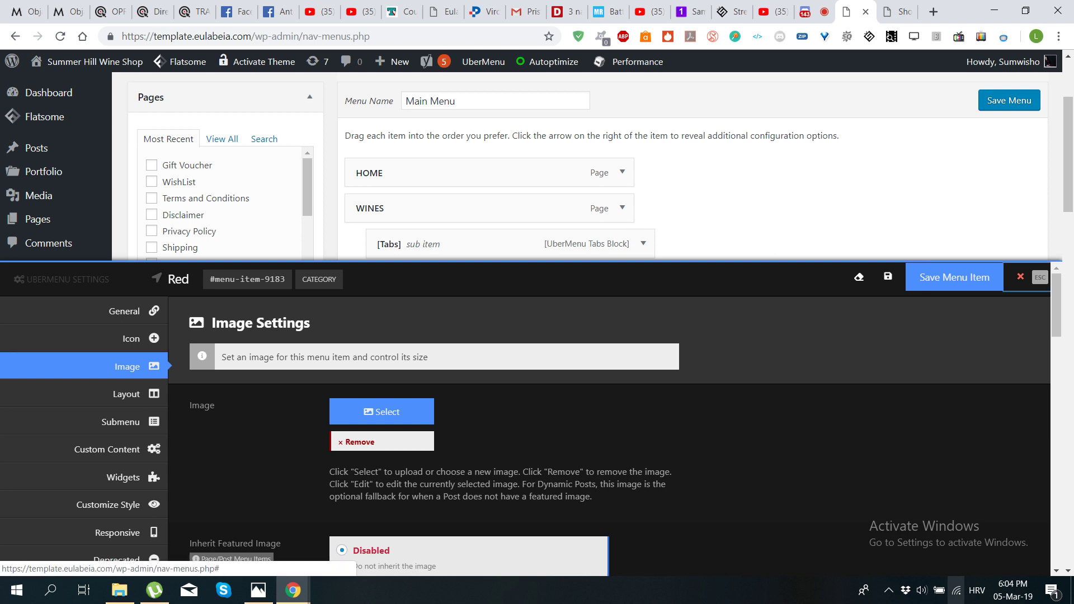
pyautogui.click(1021, 276)
pyautogui.scroll(-7, 560, 324)
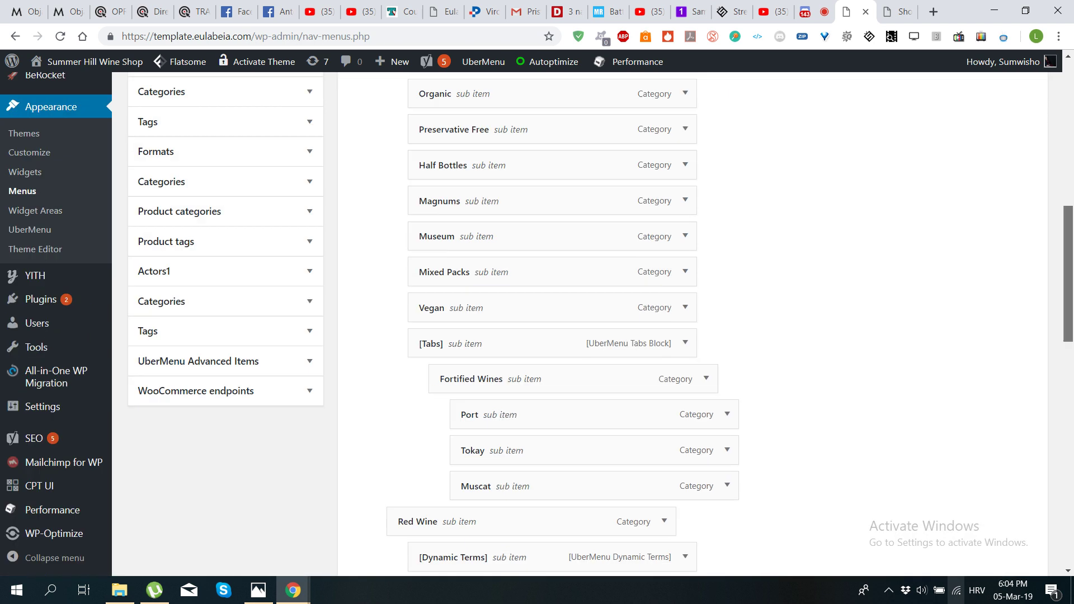
pyautogui.scroll(-4, 512, 346)
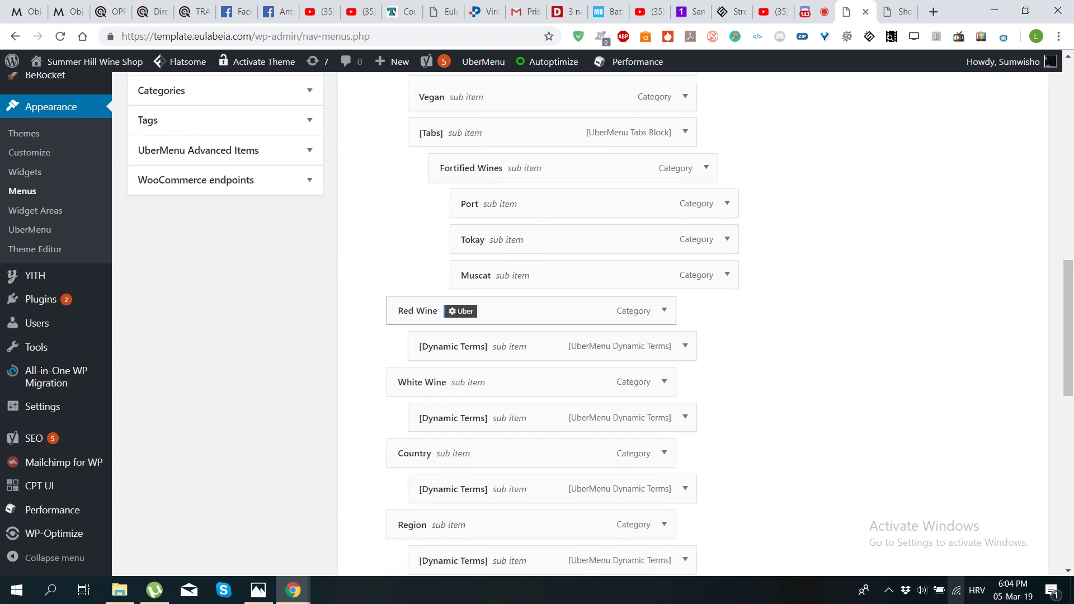
pyautogui.click(462, 311)
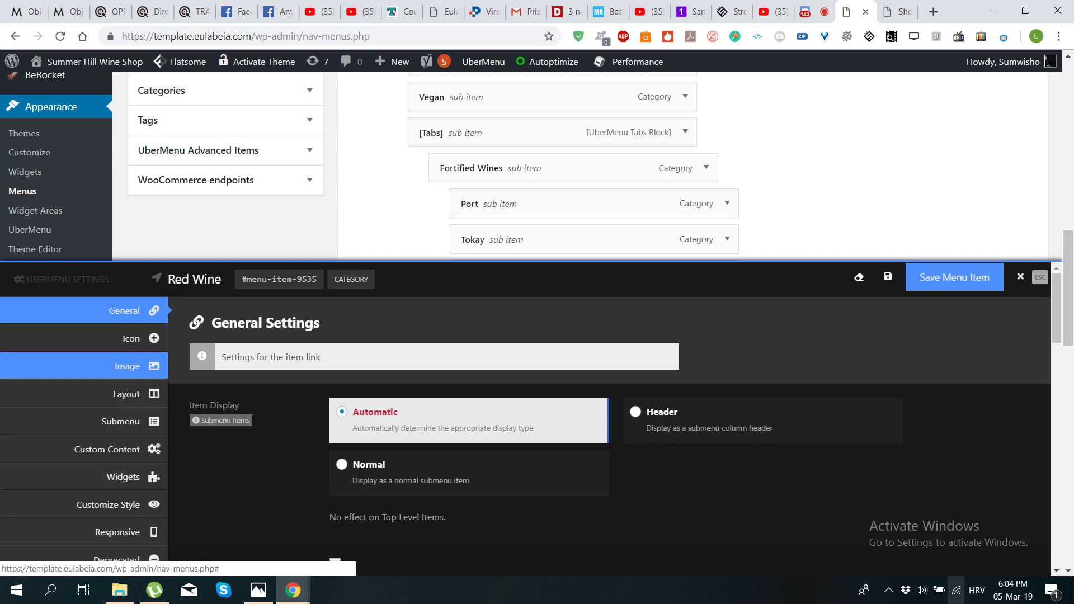
# - Open Red Wine's Image settings and launch the media library picker
pyautogui.click(128, 367)
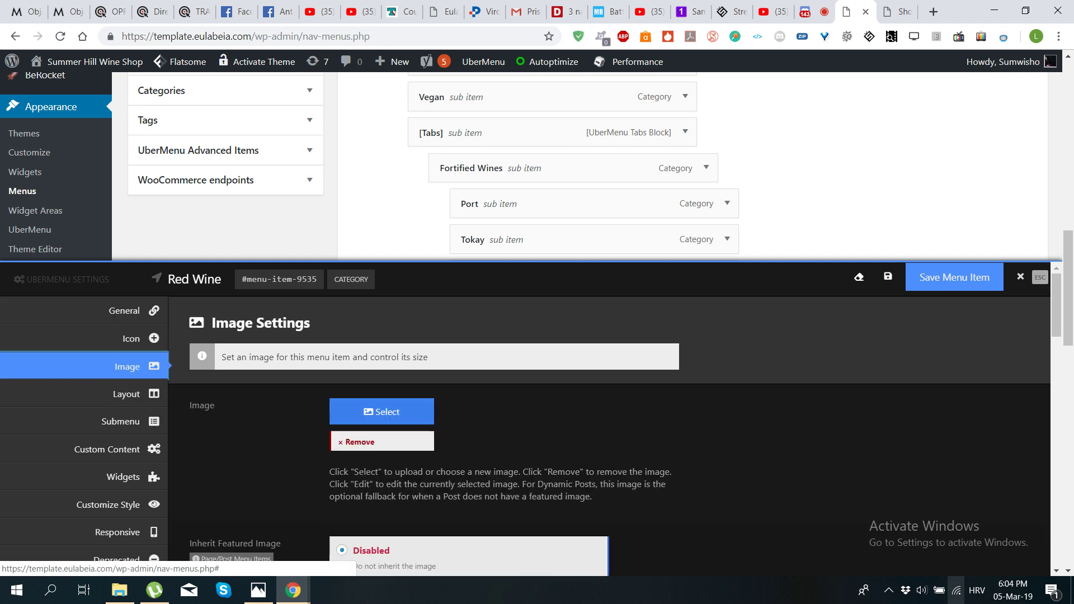
pyautogui.click(381, 412)
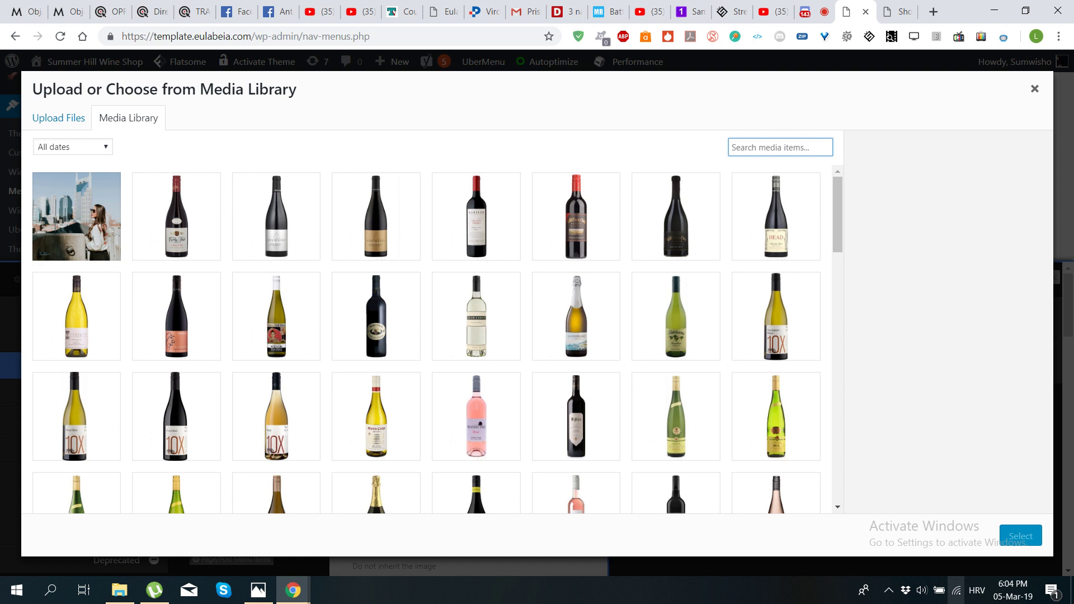
# - Search the media library for '2017', select the Martin Codax Albarino bottle, and close the picker
pyautogui.write('29')
pyautogui.press('BackSpace')
pyautogui.write('0')
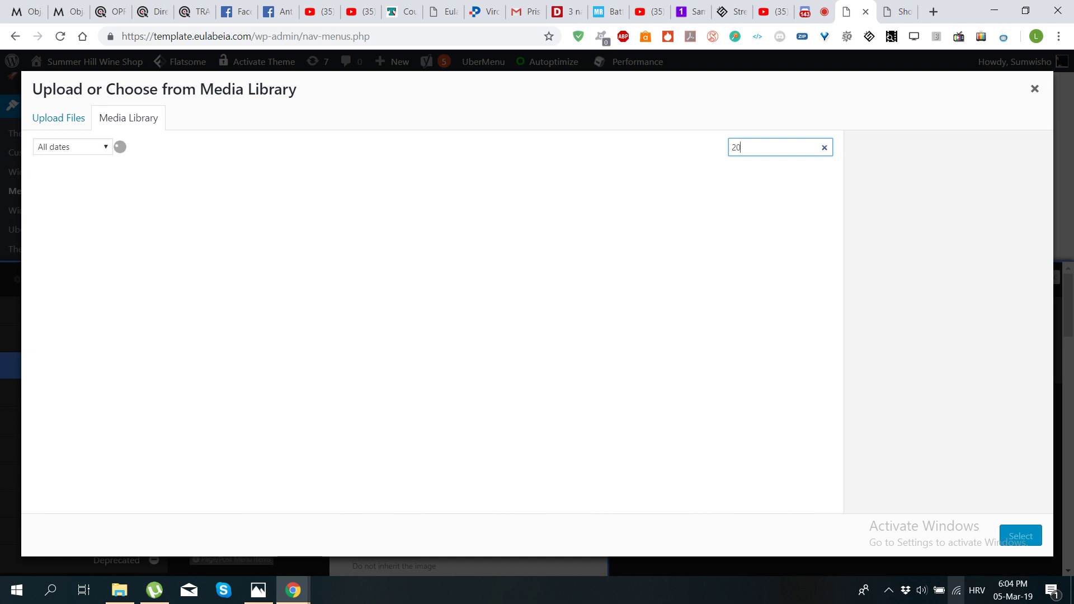
pyautogui.write('17')
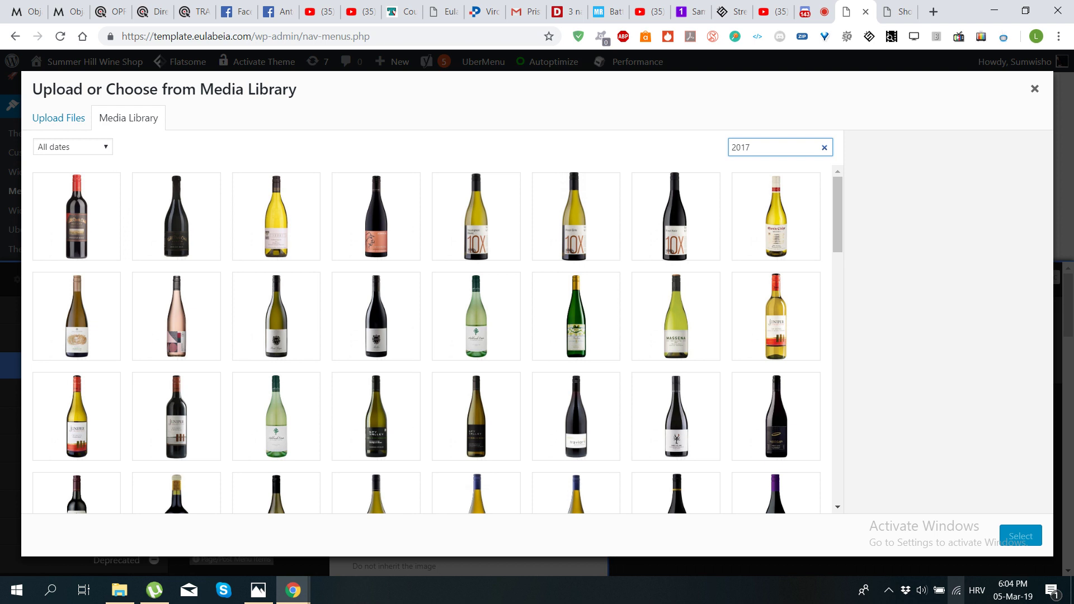
pyautogui.click(775, 217)
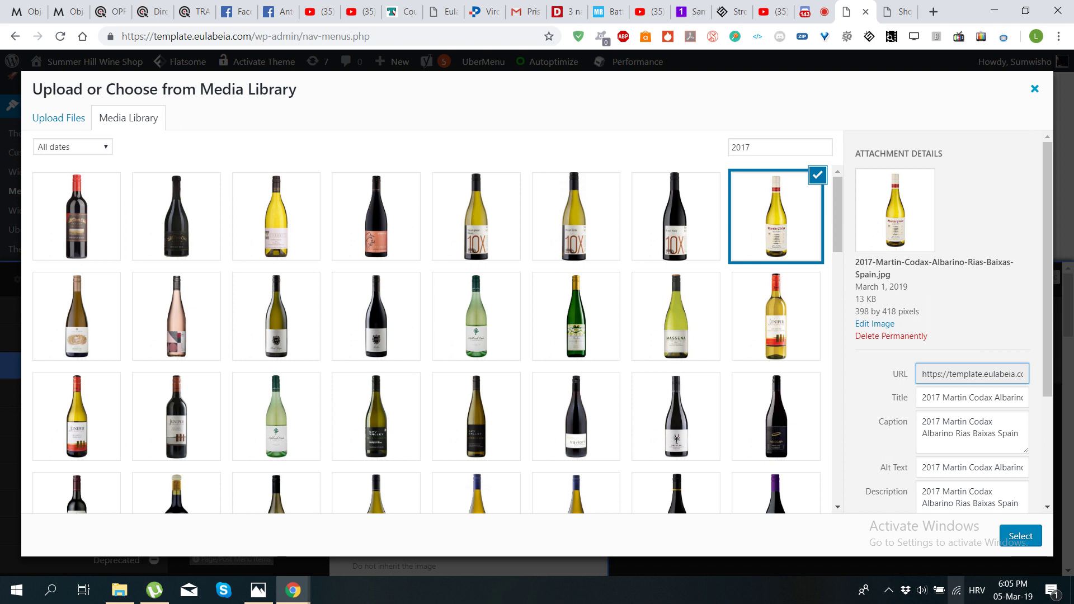
pyautogui.press('Tab')
pyautogui.press('Return')
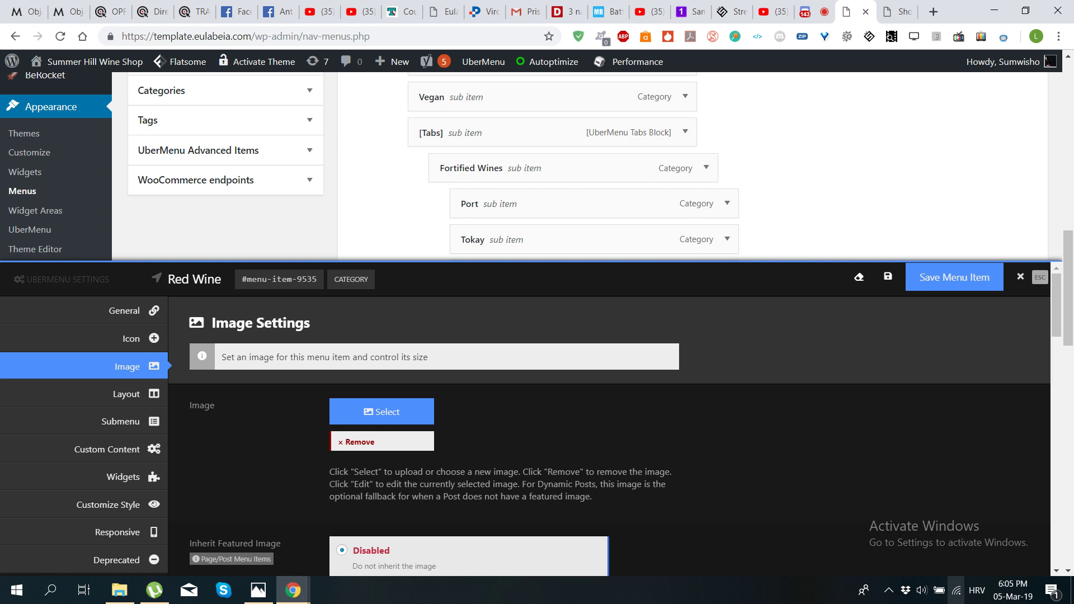
# - Save the Red Wine menu item with Save Menu Item
pyautogui.click(954, 276)
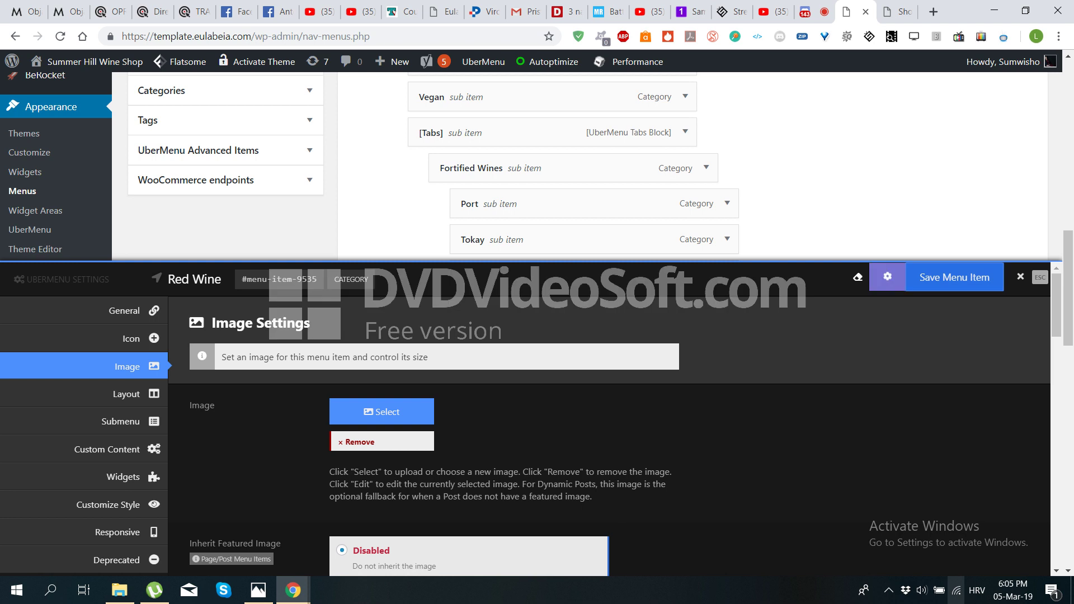